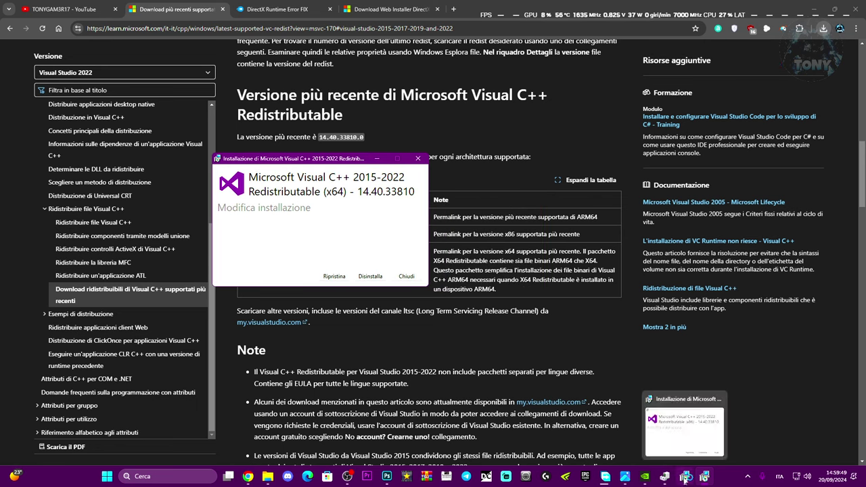
Place the x86 Visual C++ installer beside the x64 one and look at the Start menu's power options without restarting.
drag(450, 174, 553, 163)
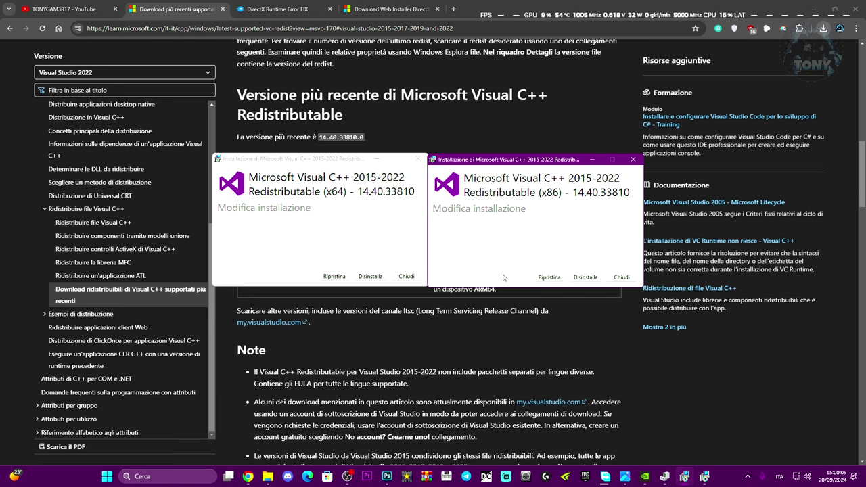
click(115, 476)
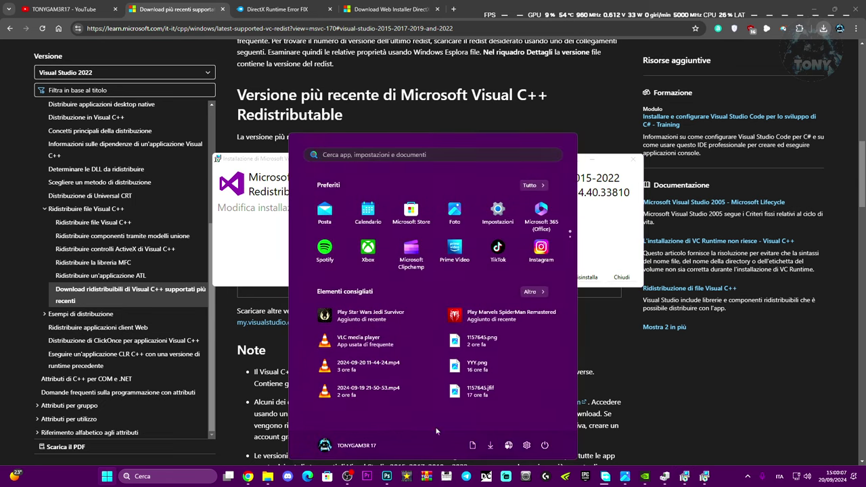
click(544, 445)
click(682, 379)
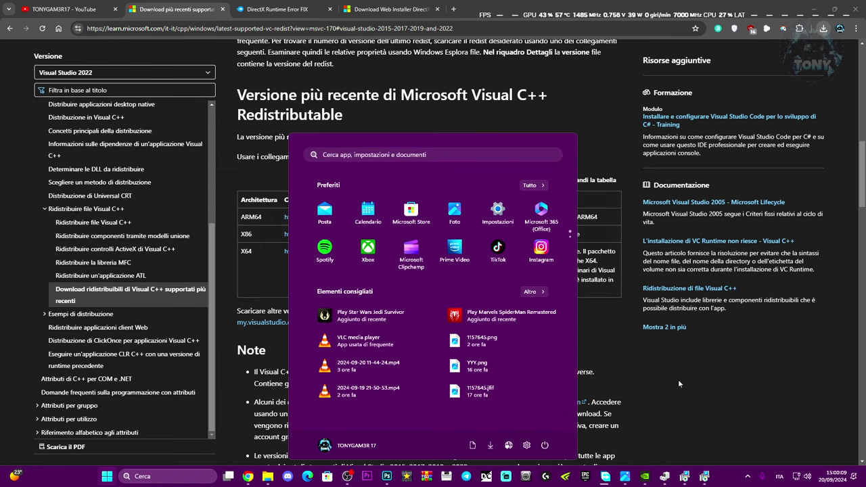
click(678, 379)
Close the x64 and x86 Visual C++ 2015-2022 Redistributable installers, confirming the cancellation.
mouse_move(708, 478)
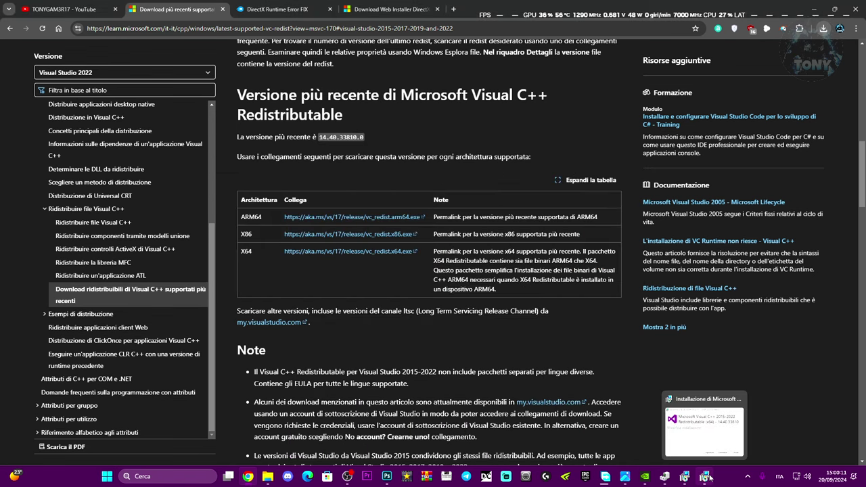
click(736, 431)
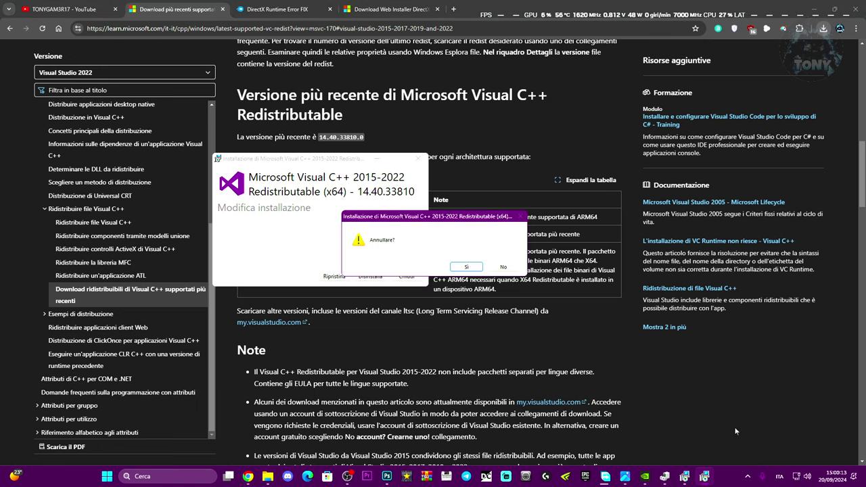
click(473, 269)
click(704, 478)
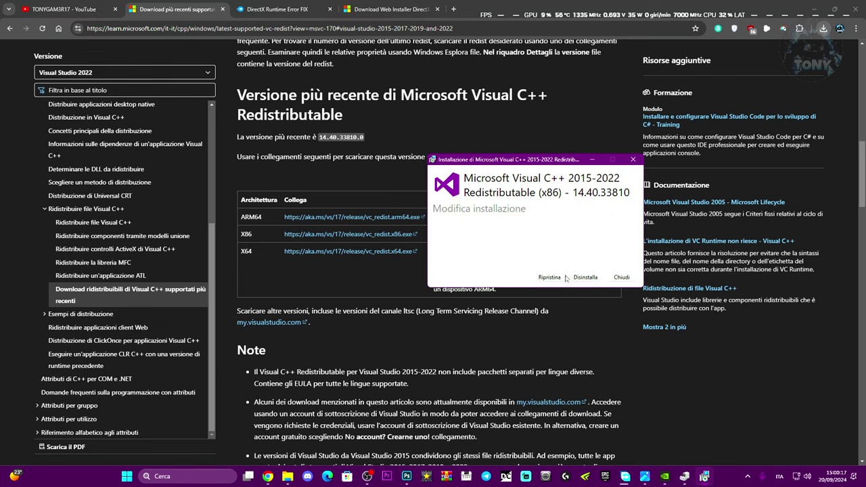
click(621, 277)
click(472, 269)
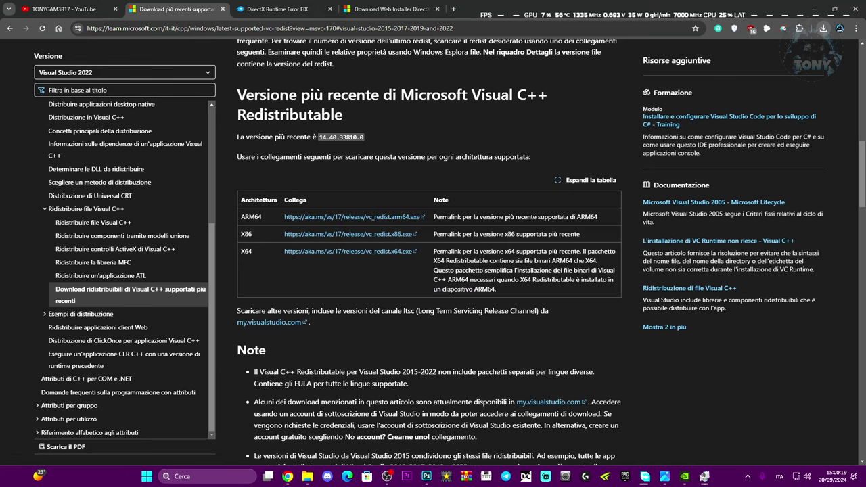
View the MediaFire page for DirectX Runtime Error FIX.zip and extract the desktop archive into a folder of the same name with WinRAR.
click(305, 8)
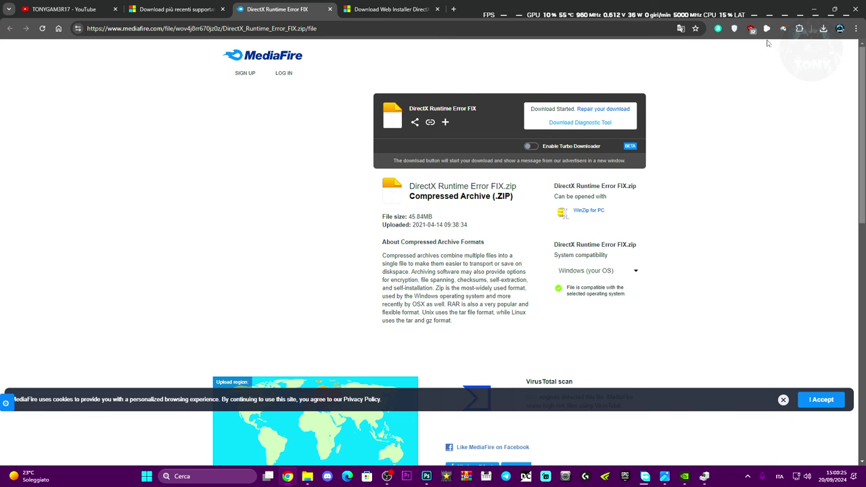
click(806, 8)
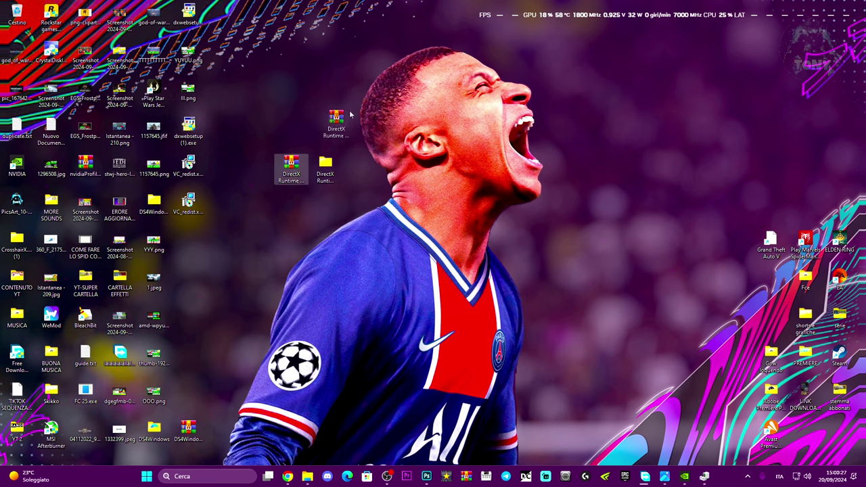
drag(291, 162, 358, 125)
right_click(363, 123)
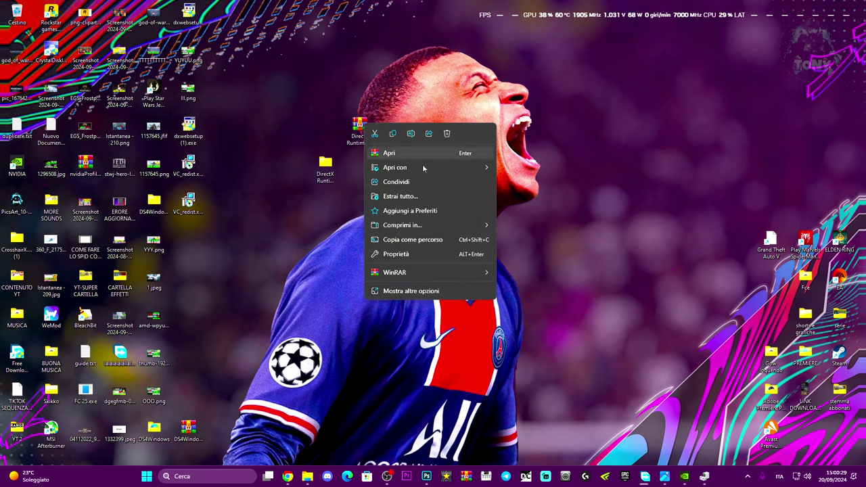
mouse_move(401, 274)
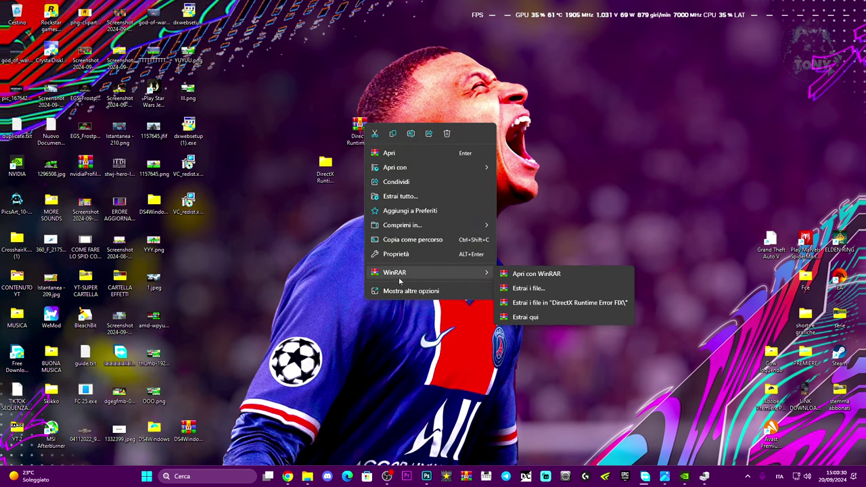
click(553, 303)
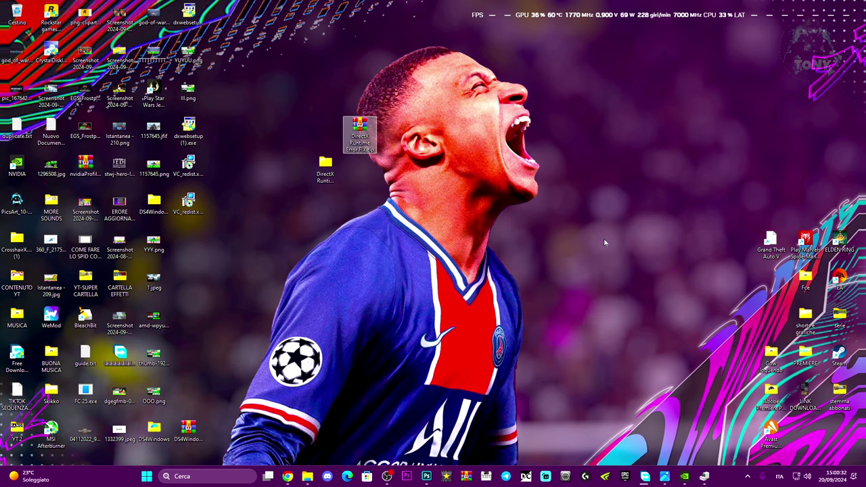
Open the Error (0xc000007b) subfolder of the extracted DirectX Runtime Error FIX folder, copy its full path, and close the window.
double_click(326, 170)
double_click(261, 116)
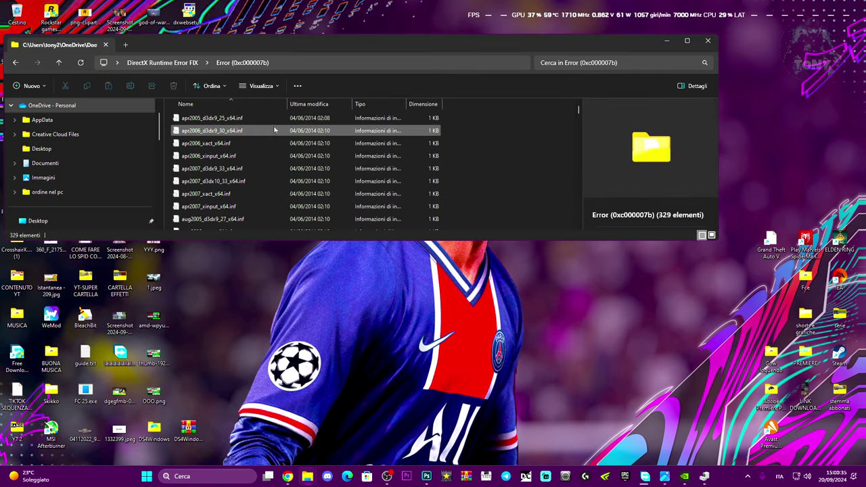
double_click(657, 42)
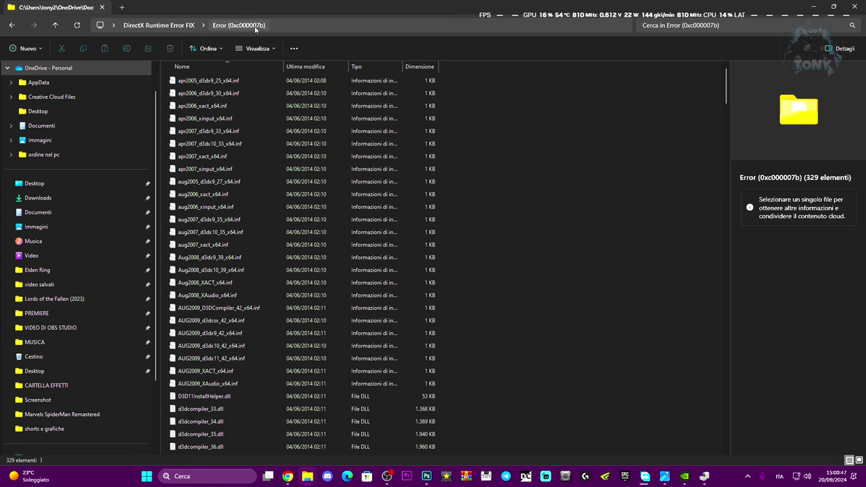
click(293, 26)
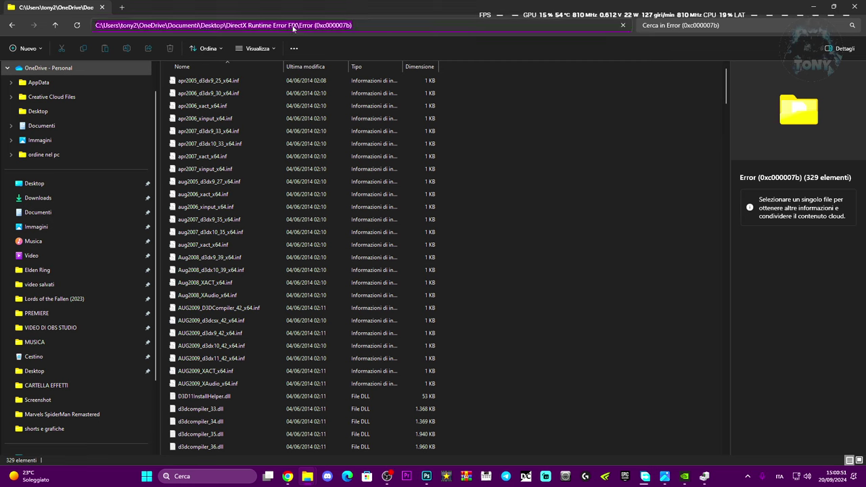
right_click(295, 26)
click(320, 50)
scroll(450, 230, down, 20)
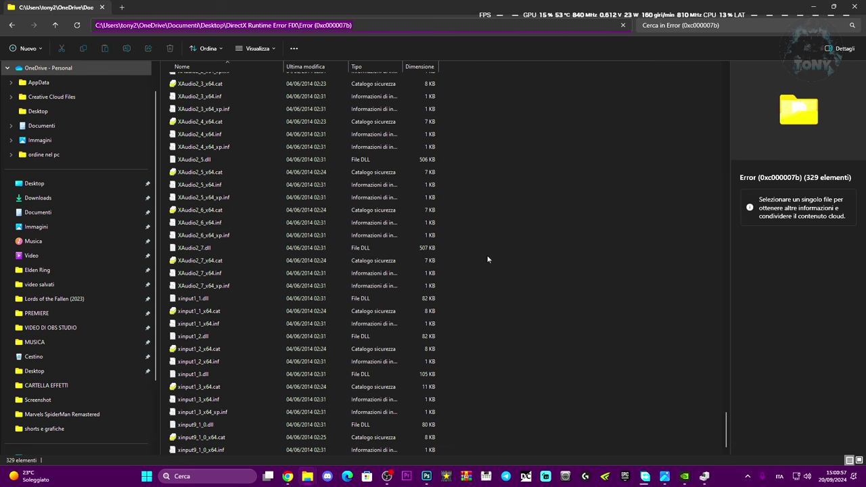
click(851, 7)
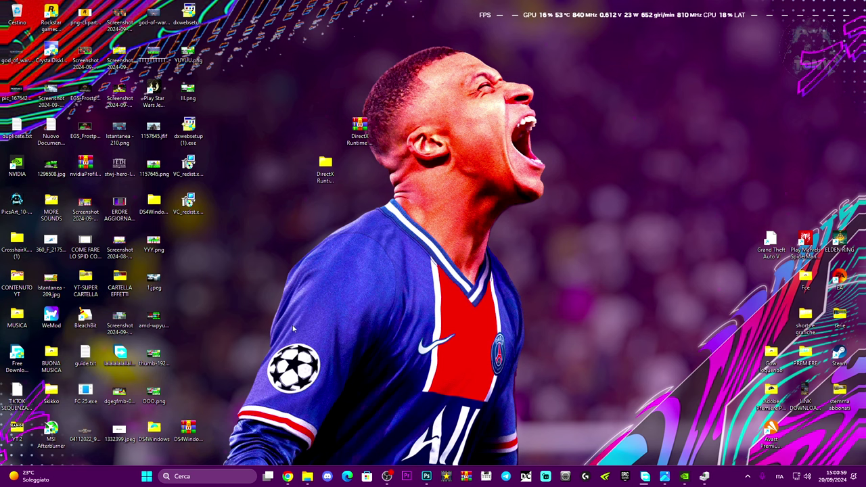
Open Device Manager and expand the display adapters category (Schede video).
right_click(148, 477)
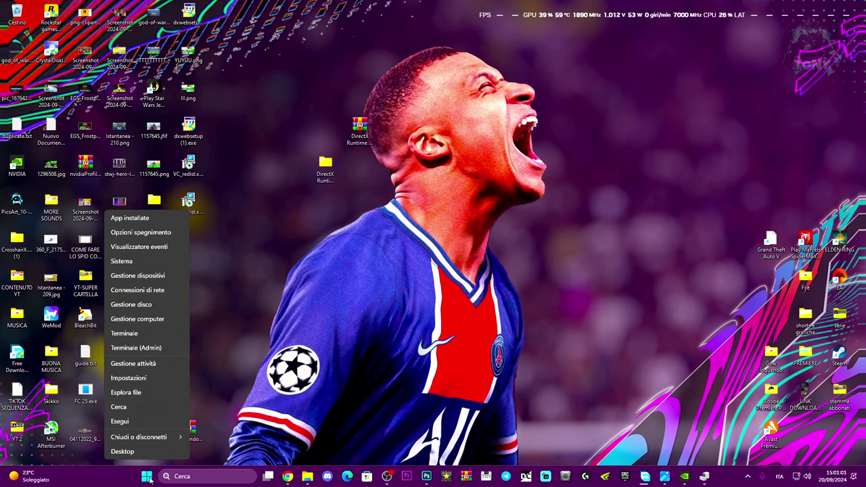
click(137, 275)
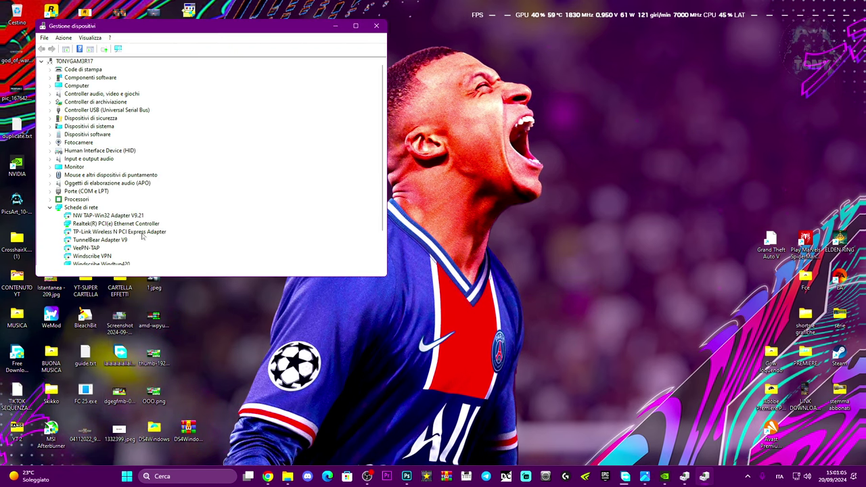
scroll(136, 237, down, 2)
click(80, 240)
double_click(80, 240)
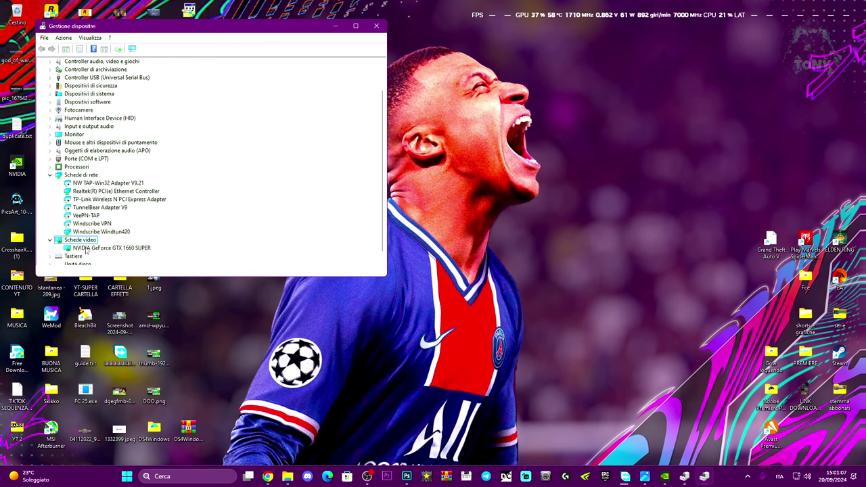
Run a driver update for the NVIDIA GeForce GTX 1660 SUPER, searching the copied Error (0xc000007b) folder path including subfolders.
right_click(85, 248)
click(105, 253)
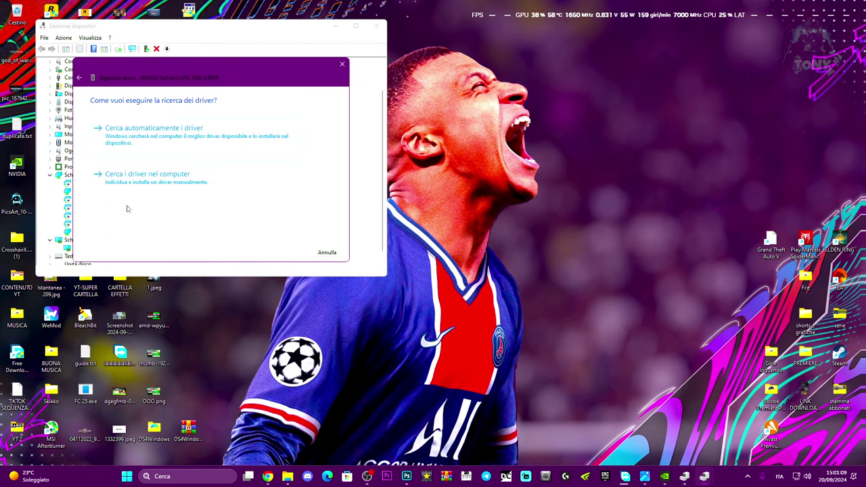
click(139, 174)
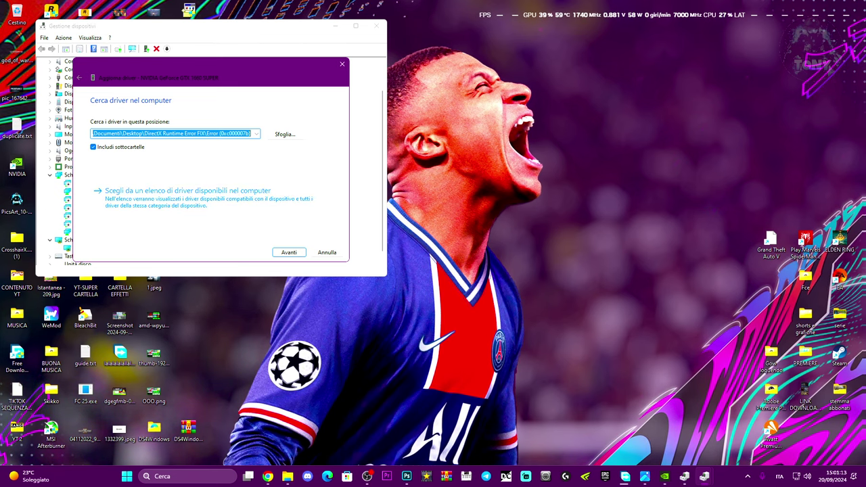
click(287, 252)
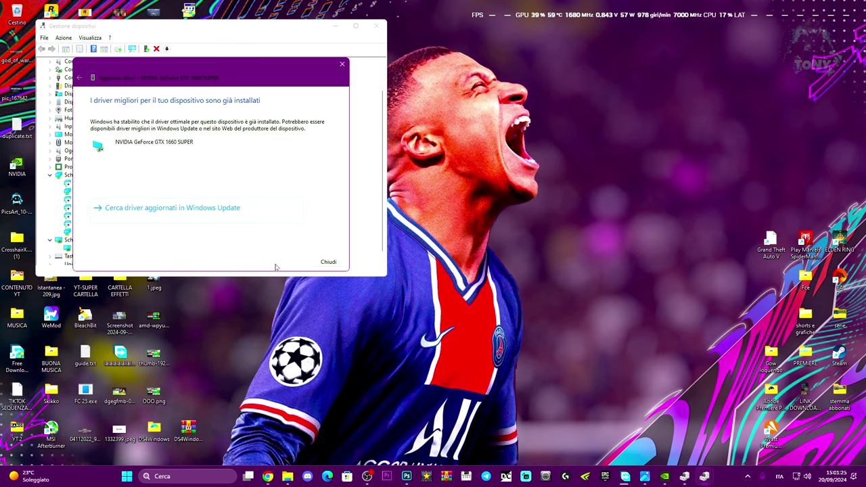
Check Windows Update for newer drivers and view the update history, closing Settings and Device Manager when done.
click(155, 209)
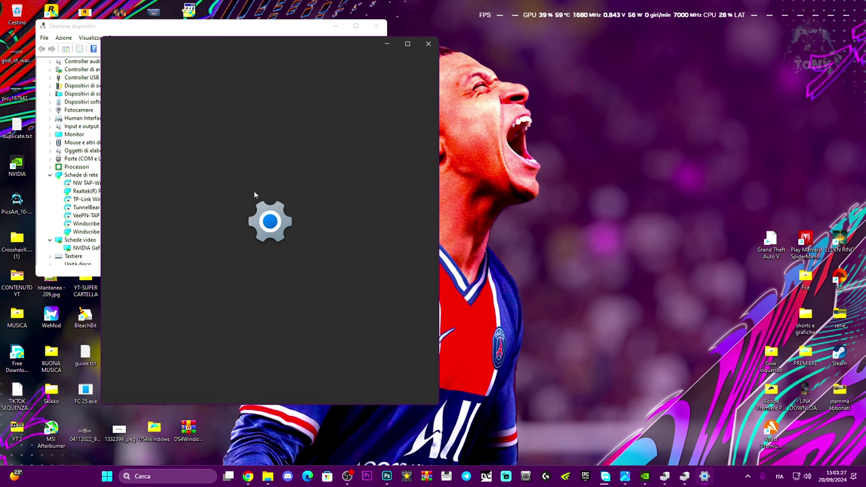
click(364, 106)
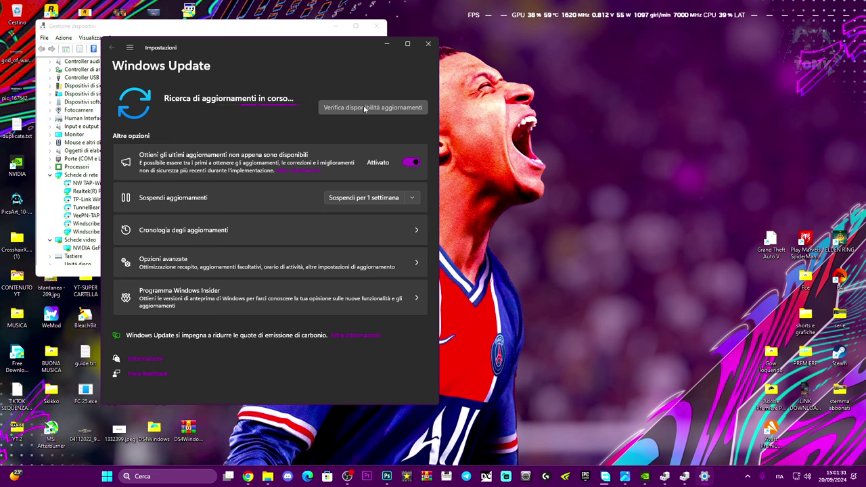
click(246, 235)
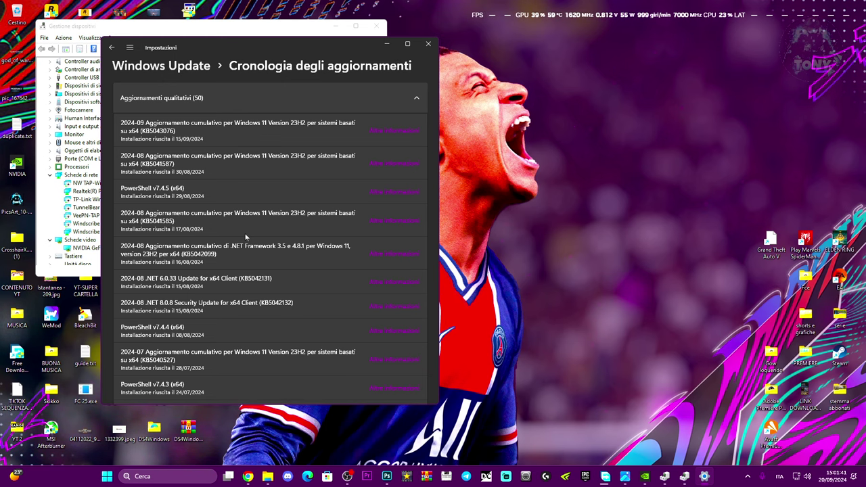
click(429, 45)
click(377, 27)
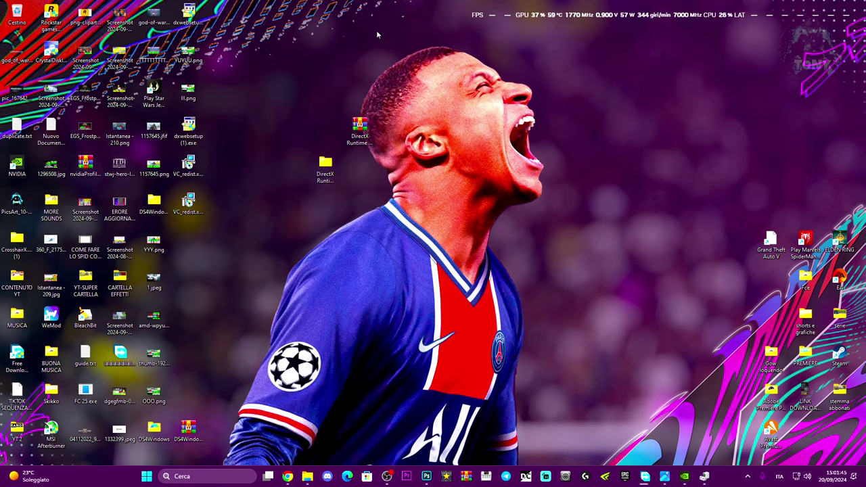
Move the DirectX Runtime Error FIX folder next to its zip archive on the desktop.
drag(325, 163, 325, 128)
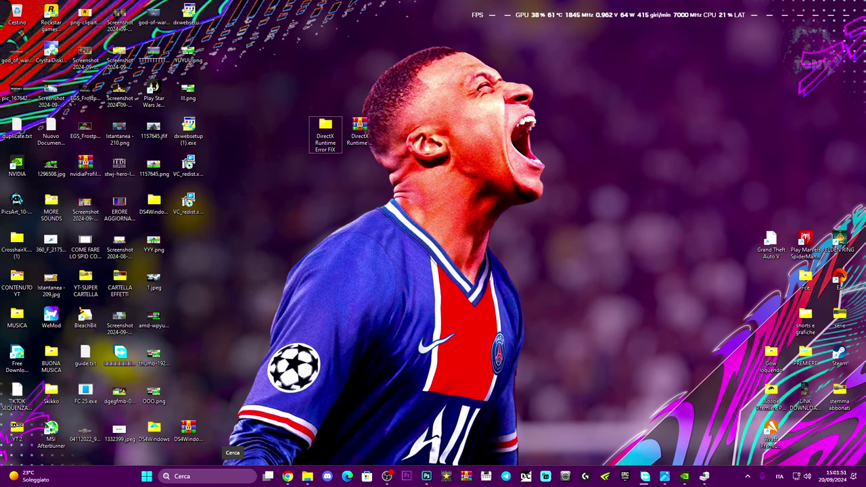
click(227, 476)
text(nviid)
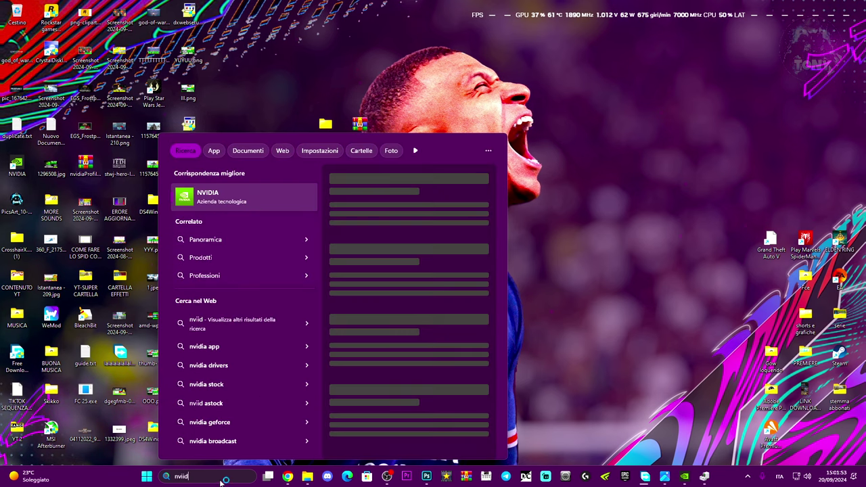
key(Return)
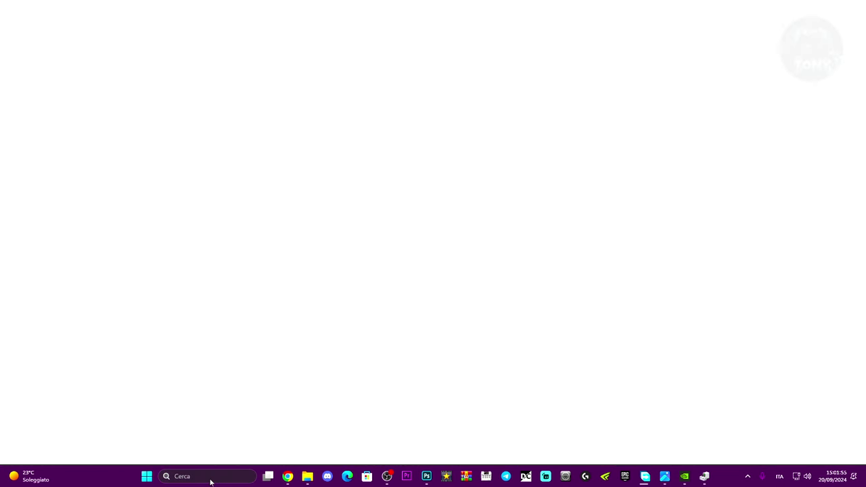
click(210, 476)
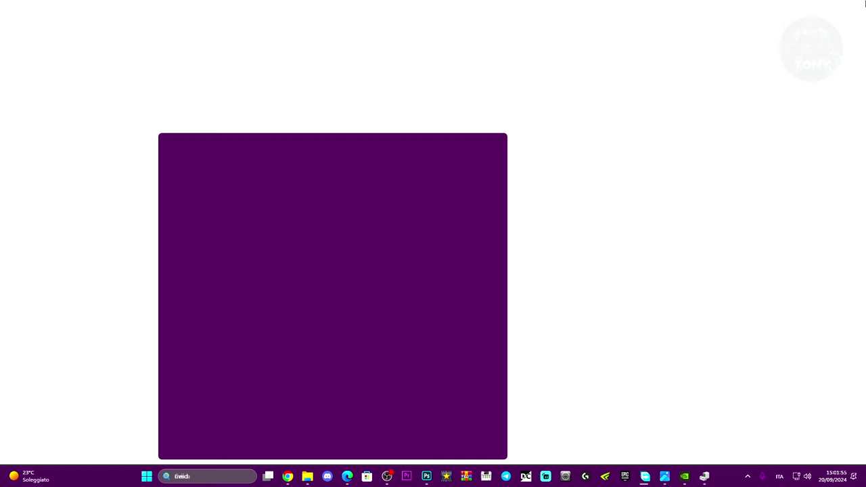
click(857, 7)
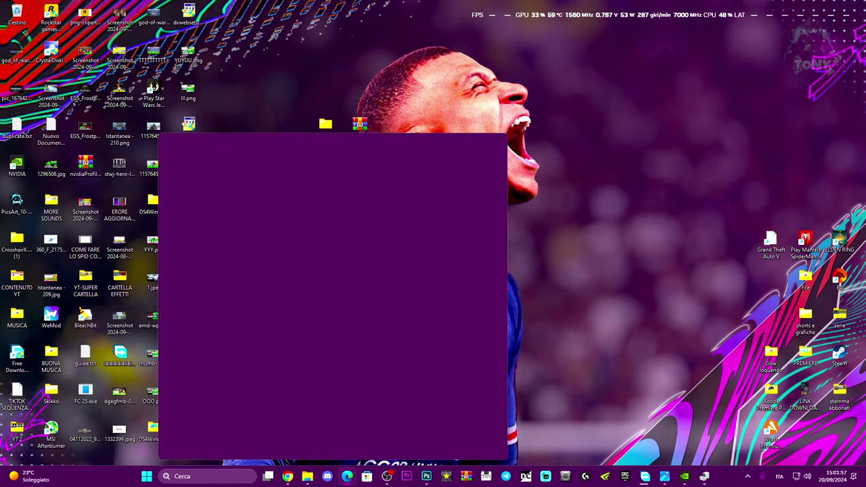
Search Windows for the NVIDIA app, open it to check the graphics driver page, and minimise it.
text(nviDIA)
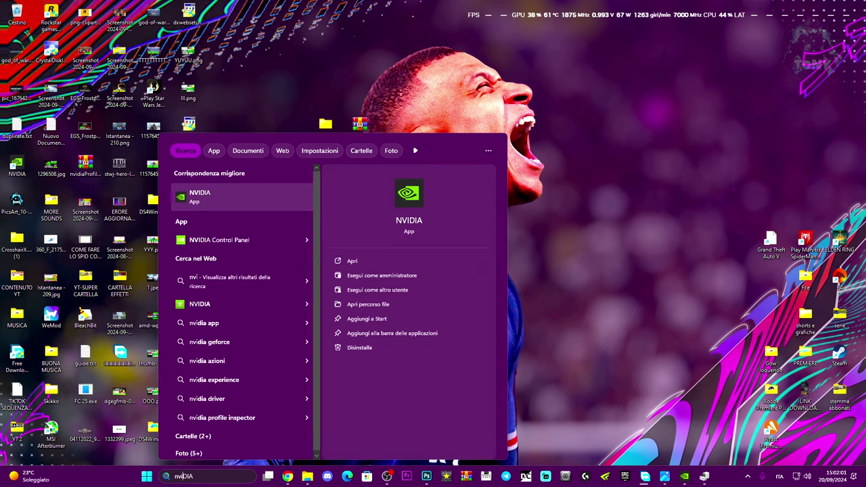
key(Return)
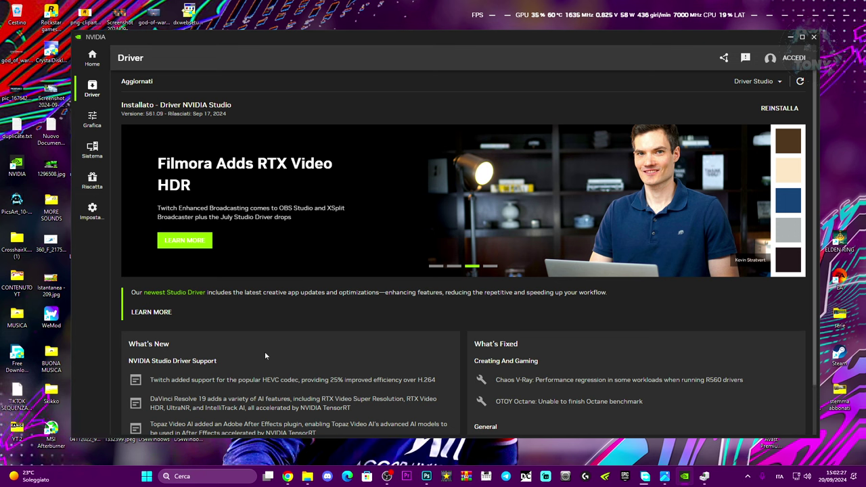
click(791, 38)
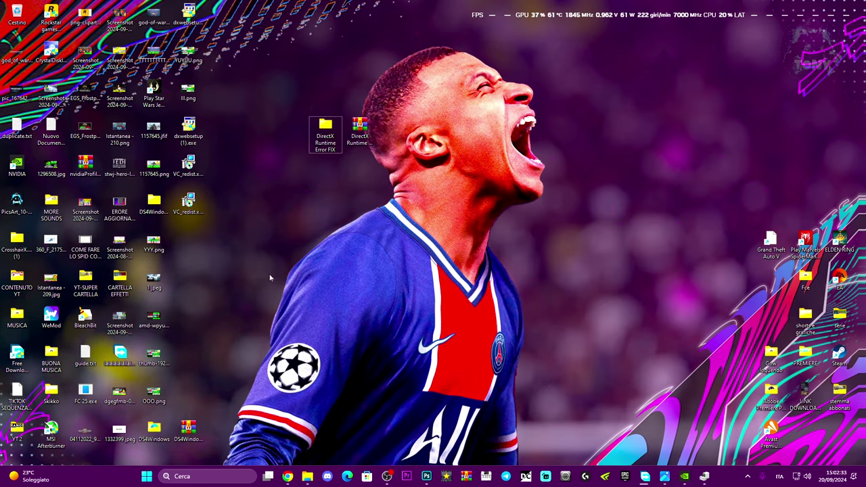
Open the compatibility properties of FC 25.exe on the desktop and disable fullscreen optimizations (Disabilita ottimizzazioni schermo intero).
right_click(86, 391)
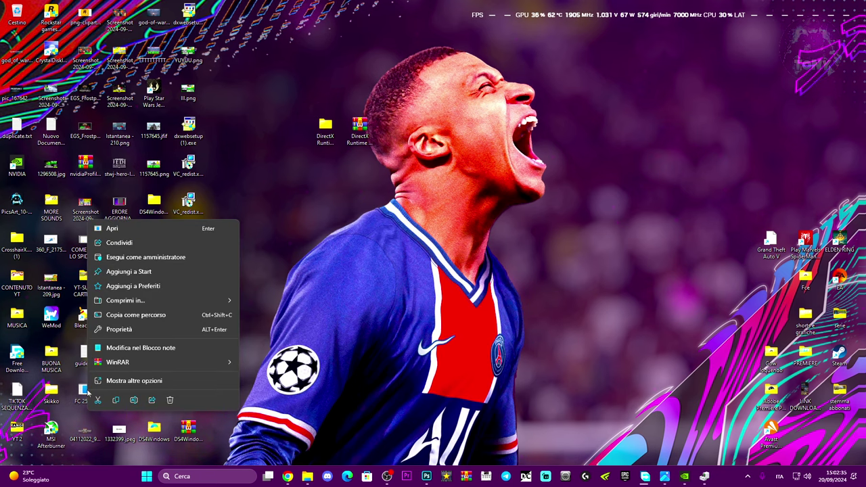
click(128, 380)
click(118, 384)
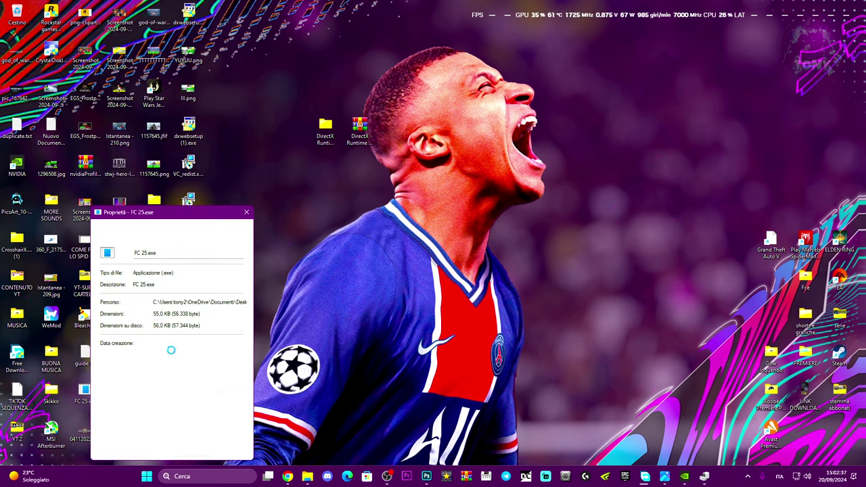
drag(178, 211, 332, 143)
click(327, 165)
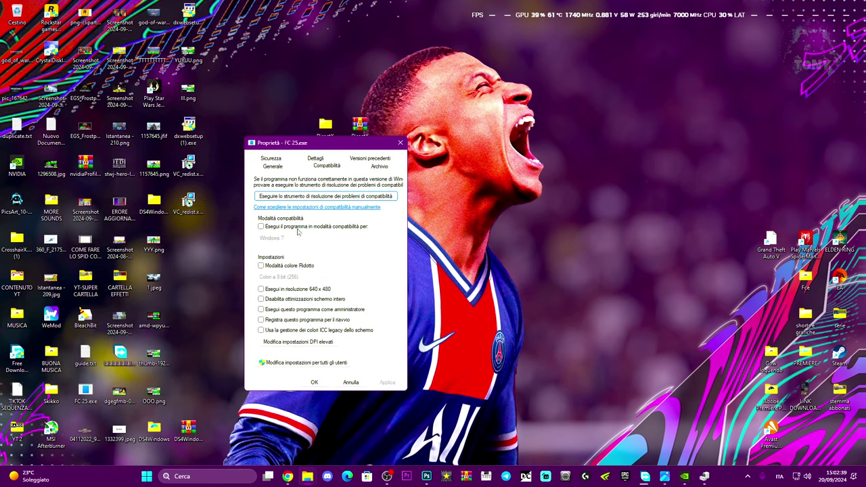
click(260, 299)
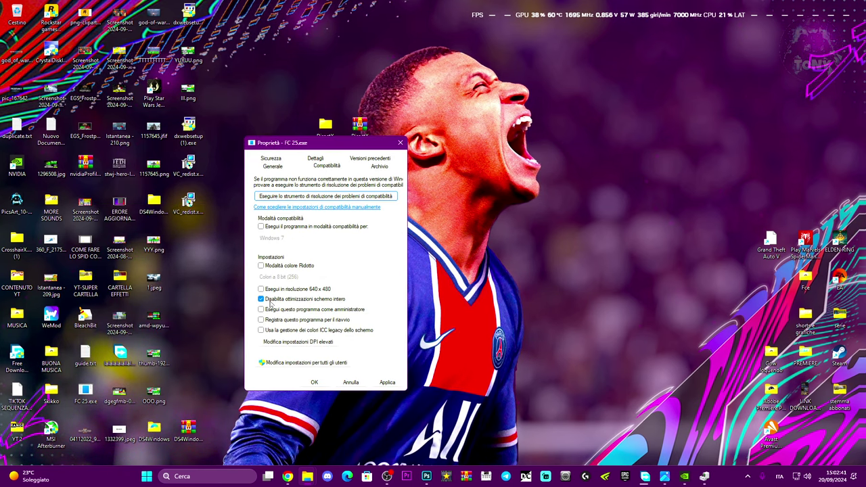
In the high DPI settings of FC 25.exe, enable the program DPI fix and override DPI scaling with Sistema (avanzato), confirming the changes.
click(273, 341)
drag(337, 190, 476, 176)
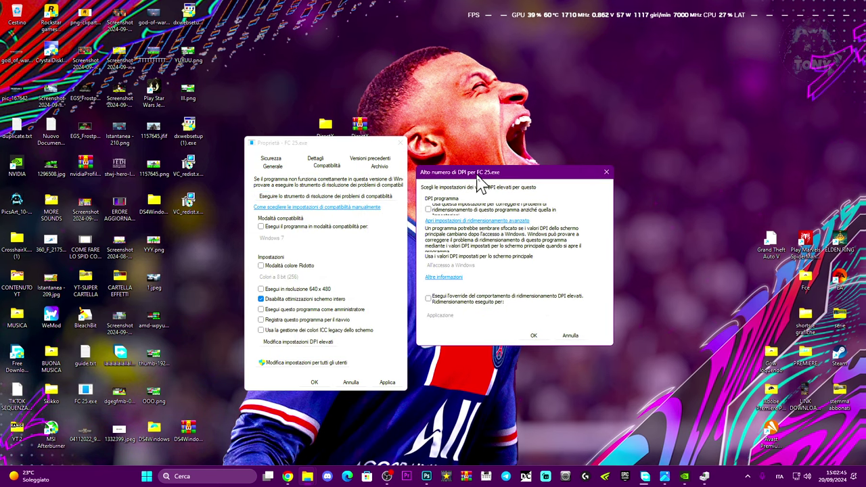
click(427, 209)
click(427, 298)
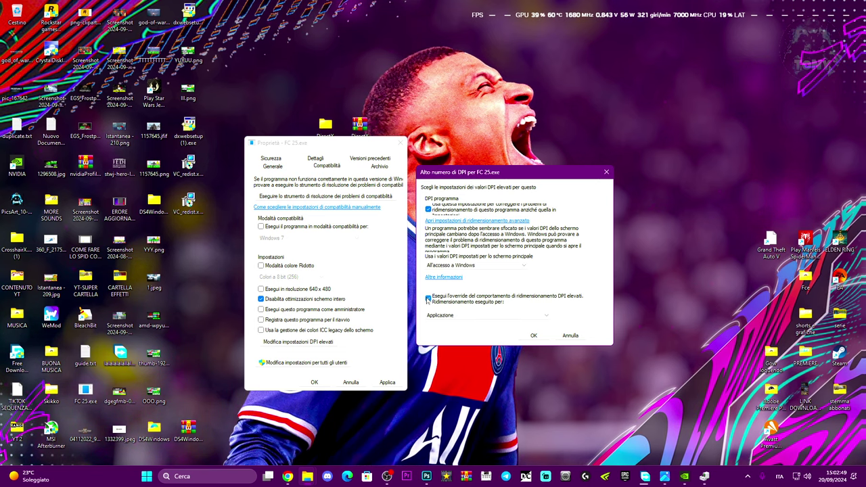
click(440, 315)
click(440, 333)
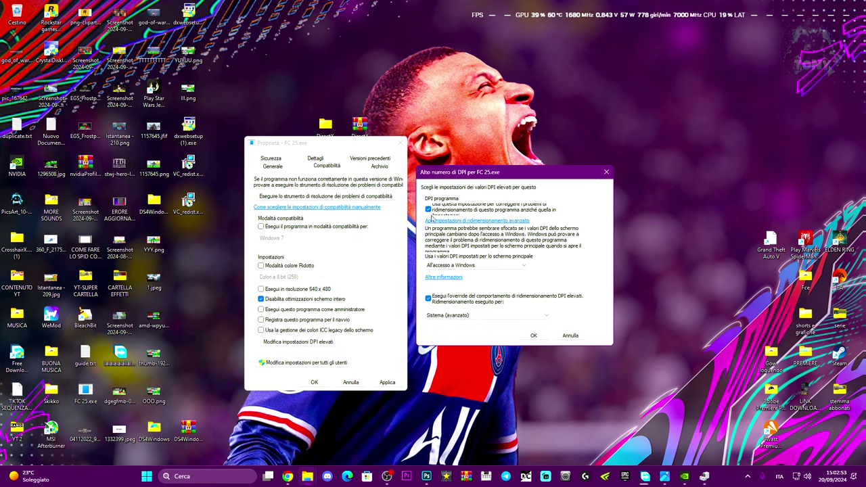
click(535, 336)
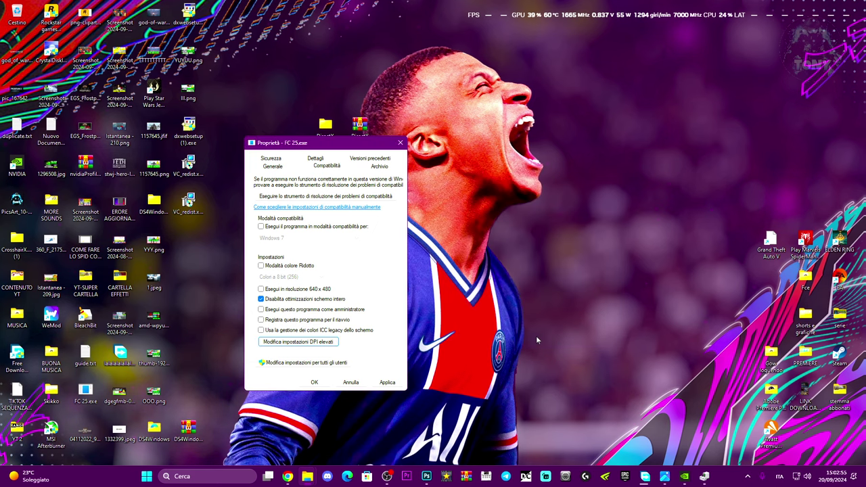
Set FC 25.exe to run as administrator, apply the compatibility settings and close its properties.
drag(350, 152, 447, 136)
click(357, 292)
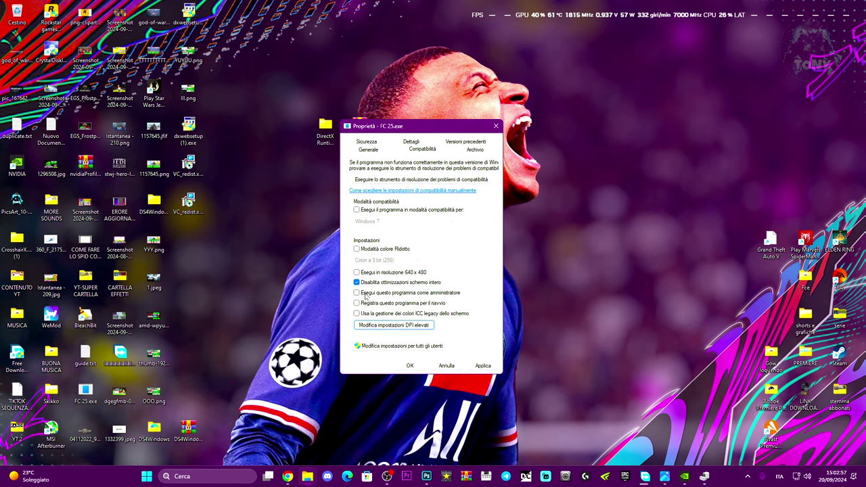
click(482, 365)
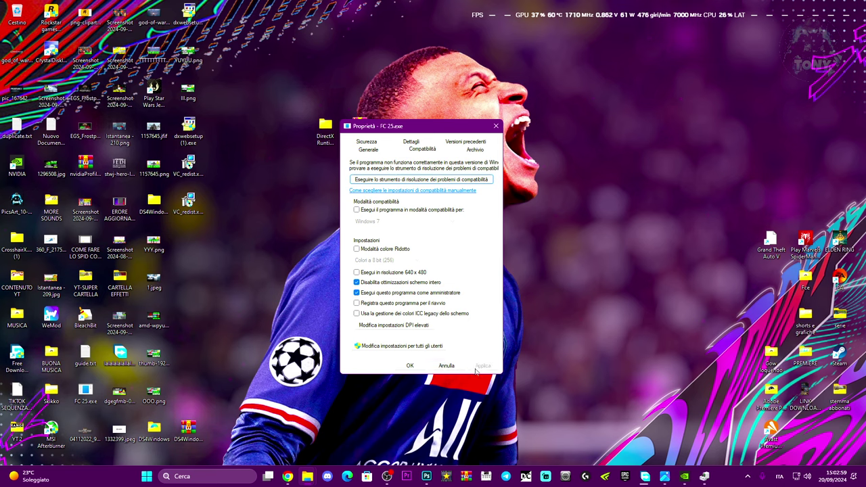
click(409, 366)
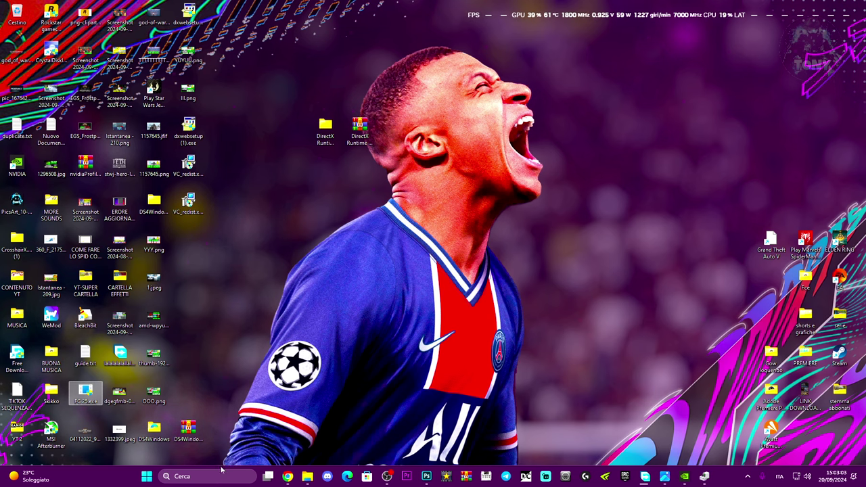
Search Windows for "grafica", open the graphics settings, and browse the desktop for FC 25.exe, cancelling the file picker after selecting it.
click(182, 476)
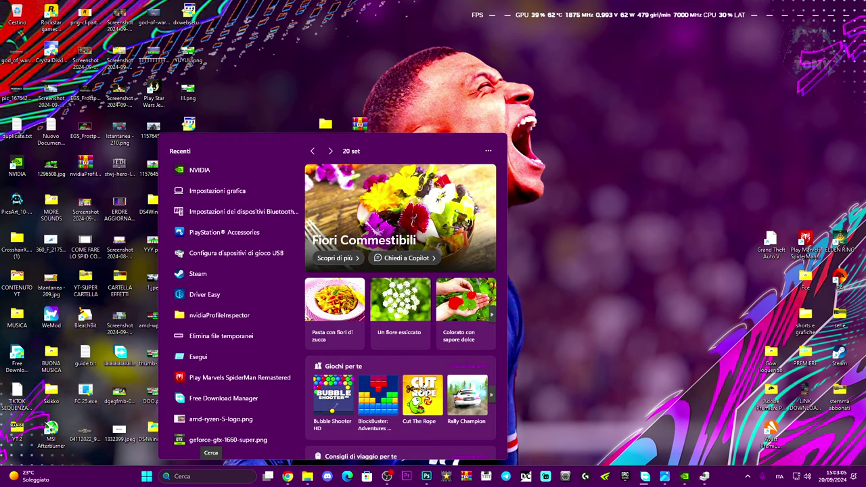
text(grafica)
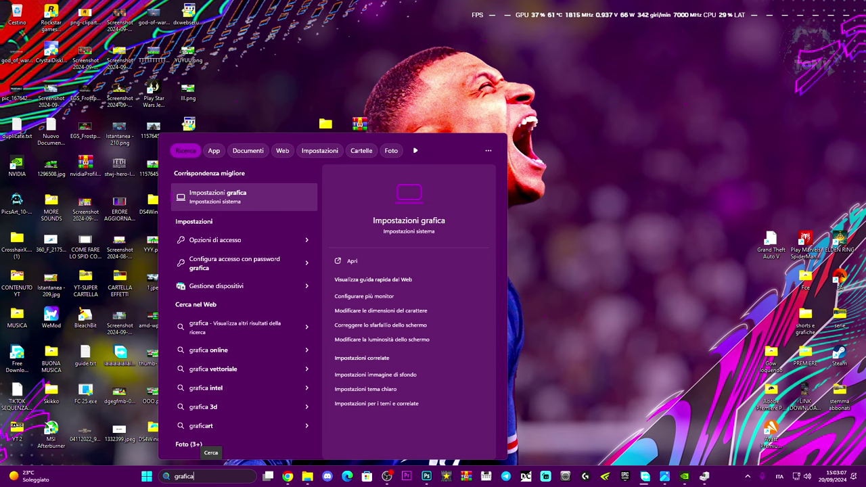
key(Return)
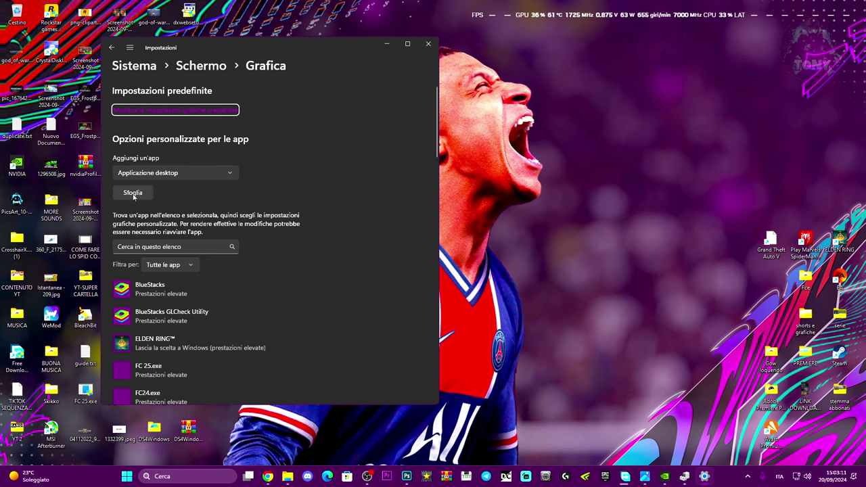
click(133, 193)
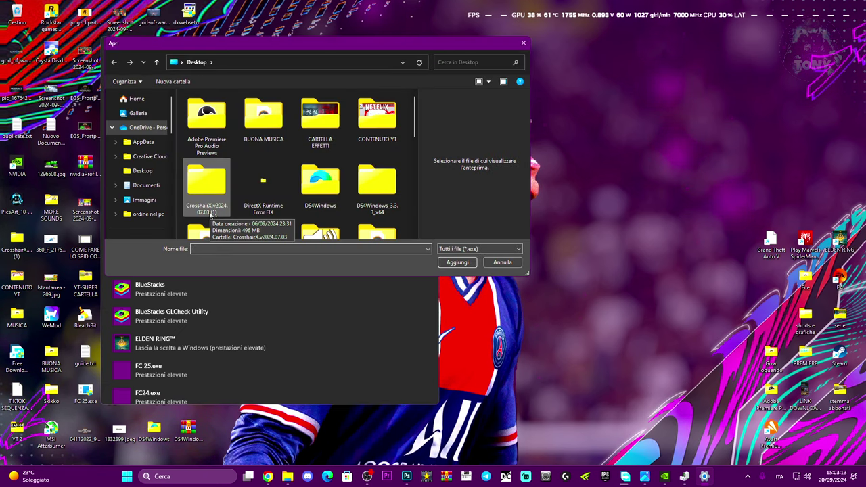
scroll(245, 210, down, 5)
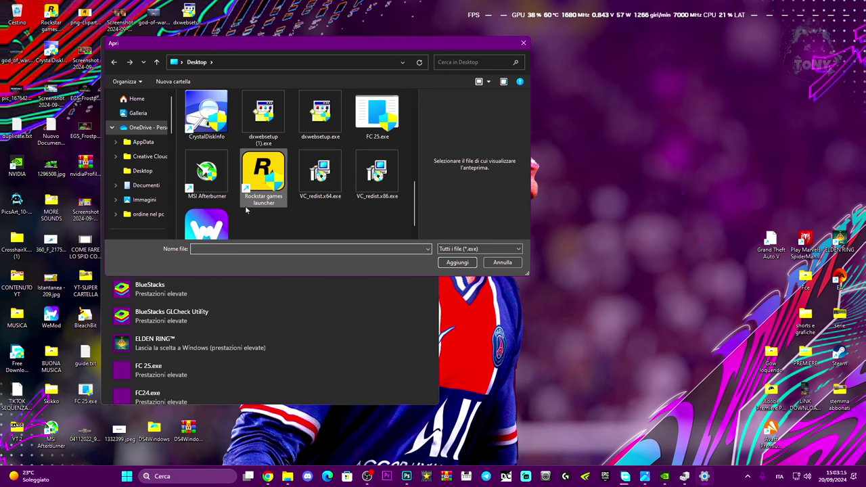
click(383, 134)
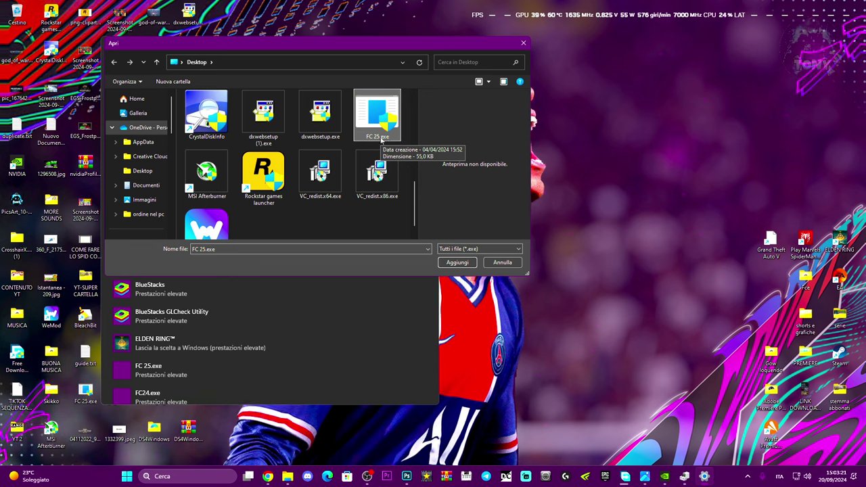
click(488, 263)
Save the graphics preference of FC 25.exe in the app list as Prestazioni elevate and close Settings.
scroll(270, 325, down, 2)
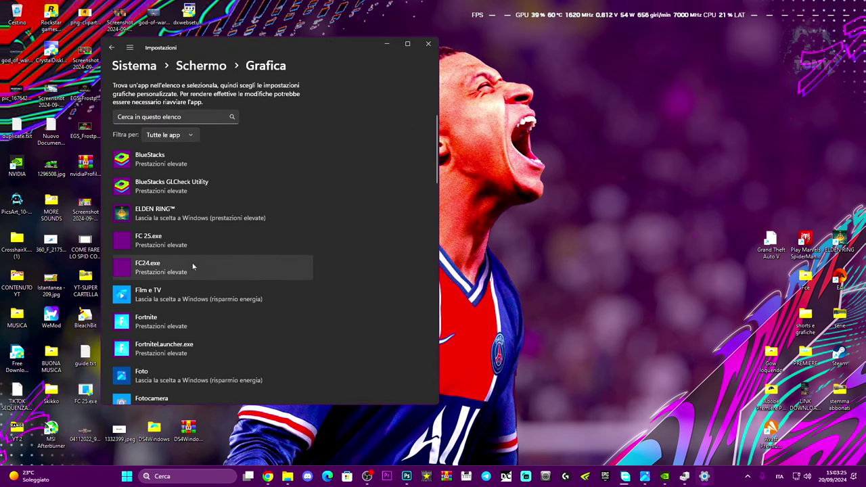
click(168, 245)
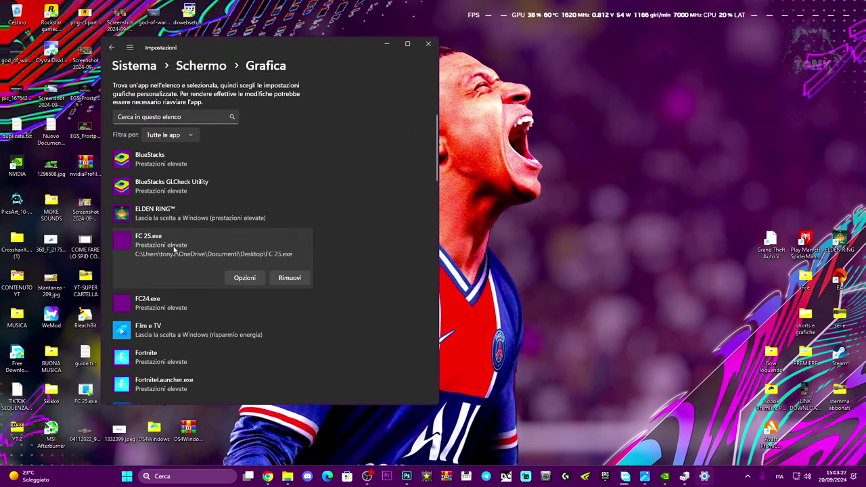
click(242, 278)
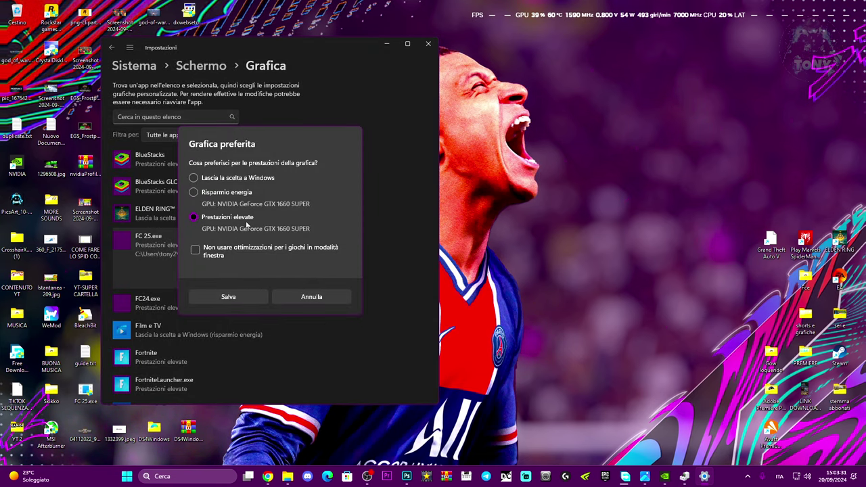
click(242, 298)
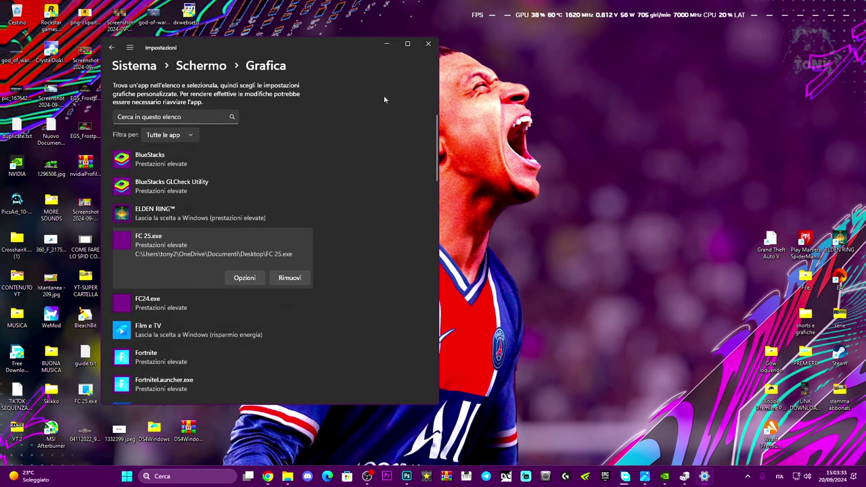
click(428, 46)
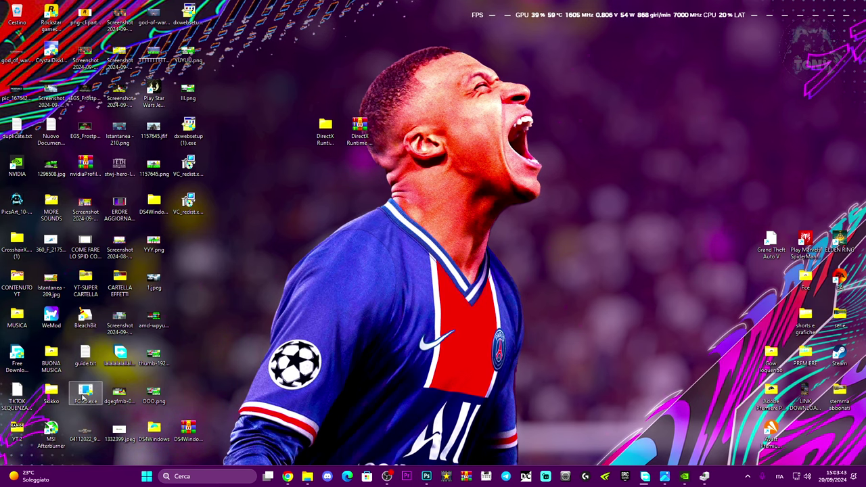
Move FC 25.exe to the middle of the desktop and open Task Manager (Gestione attività) to view the running apps.
drag(377, 278, 389, 280)
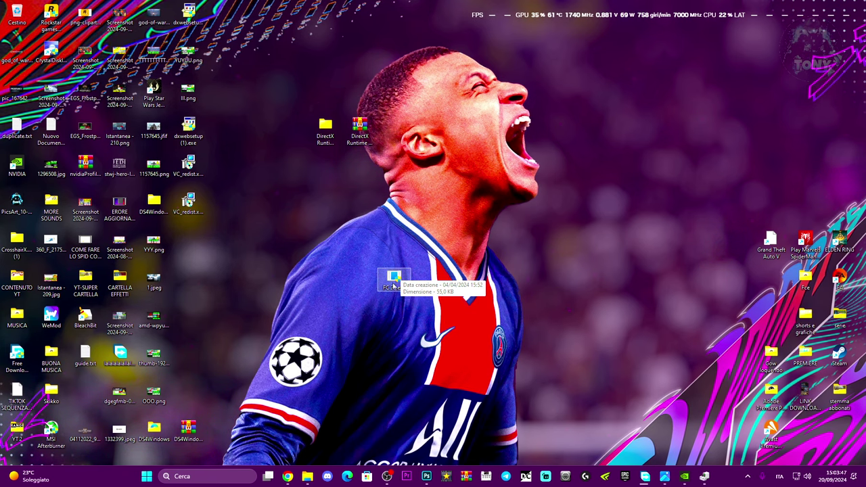
right_click(149, 477)
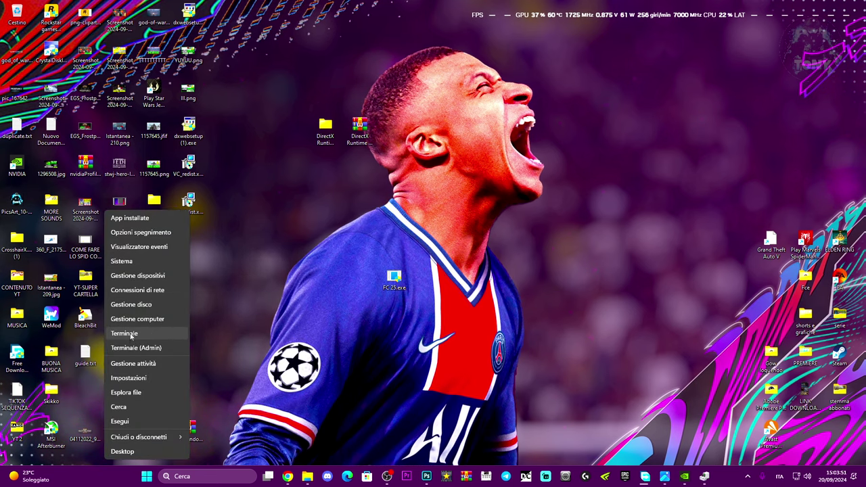
click(132, 363)
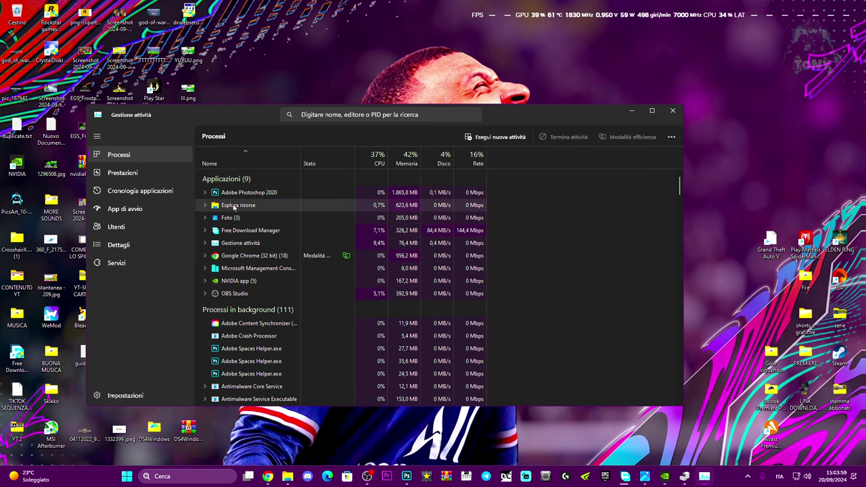
Look at the end-task option for the Foto app without using it, close Task Manager and return FC 25.exe to its original desktop spot.
right_click(232, 219)
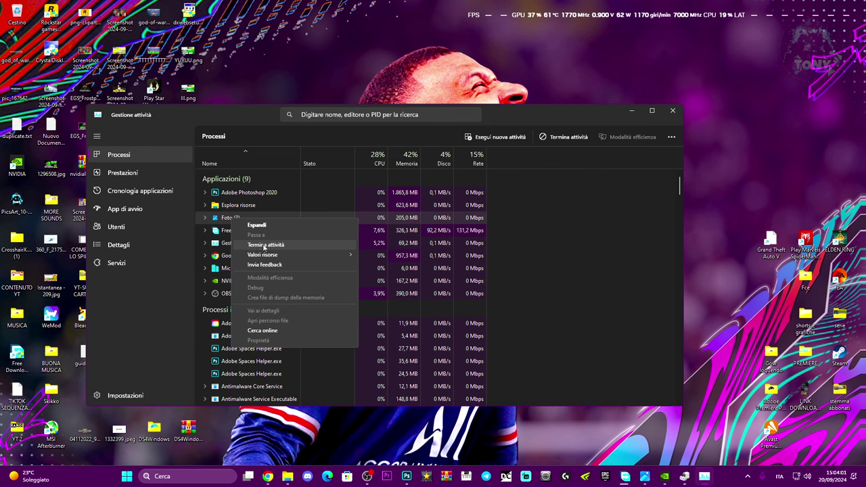
click(530, 112)
drag(530, 112, 497, 111)
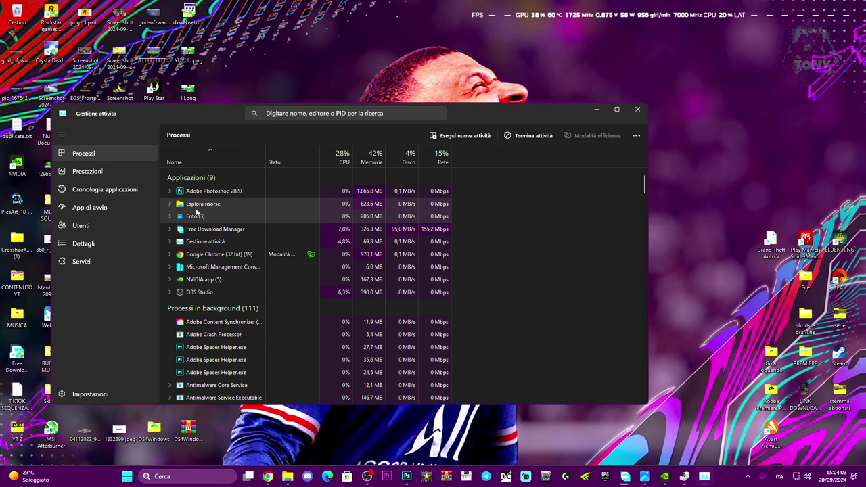
click(638, 109)
drag(389, 285, 86, 395)
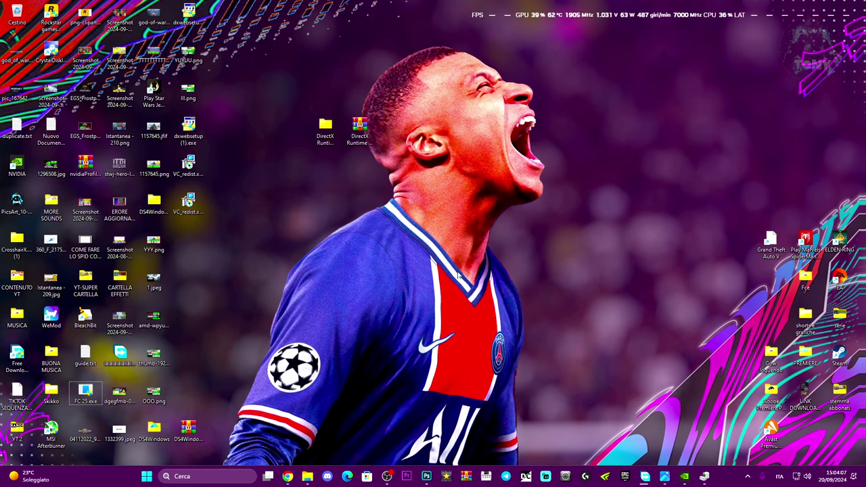